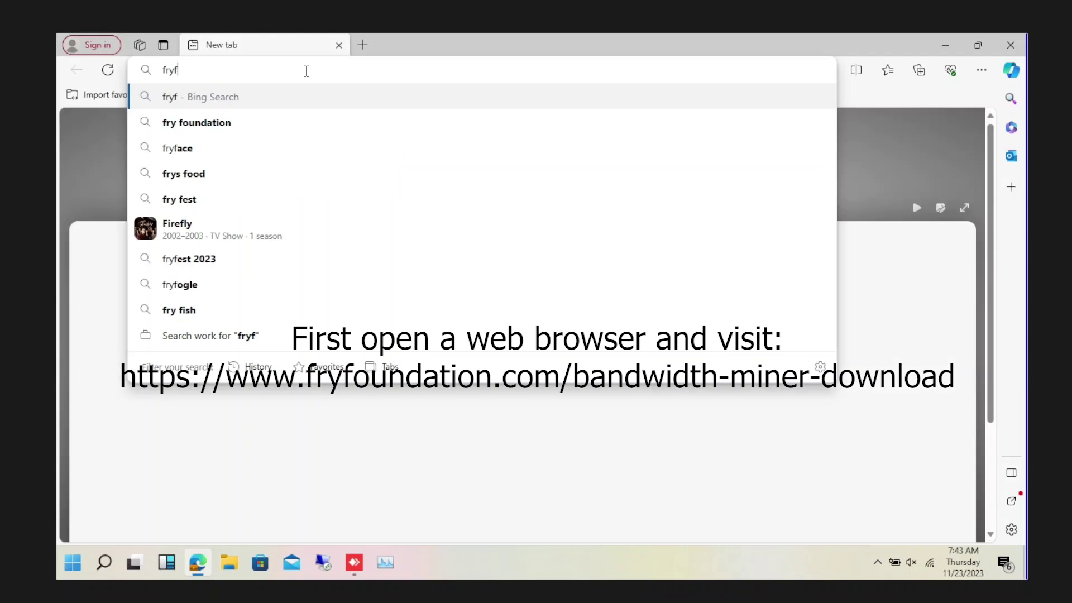
# Search the web for fry foundation, open its website, and download the Bandwidth Miner alpha version zip
pyautogui.press('Return')
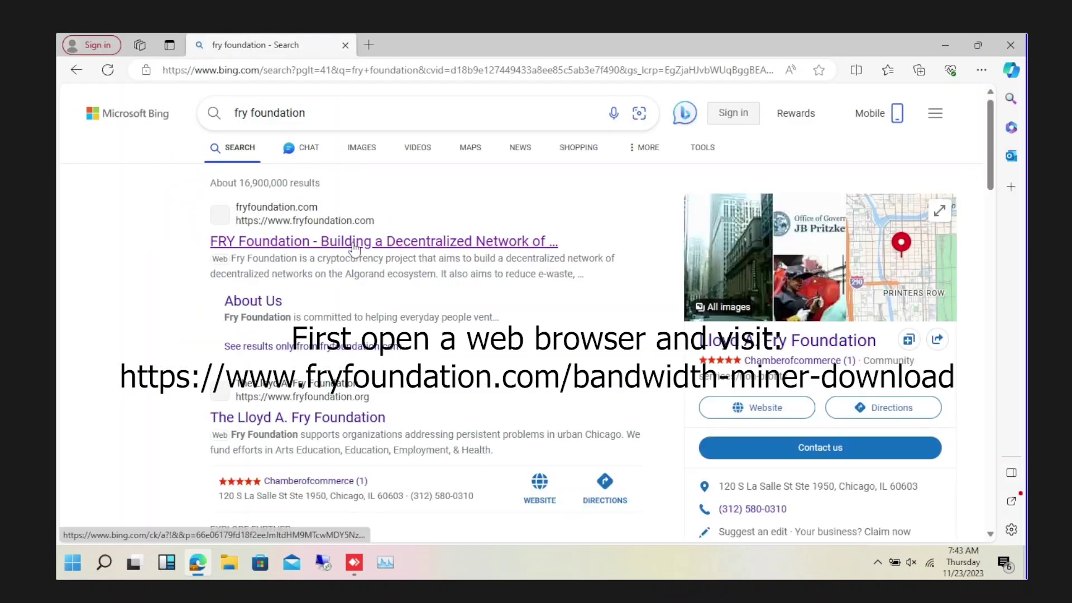
pyautogui.click(352, 242)
pyautogui.moveTo(427, 170)
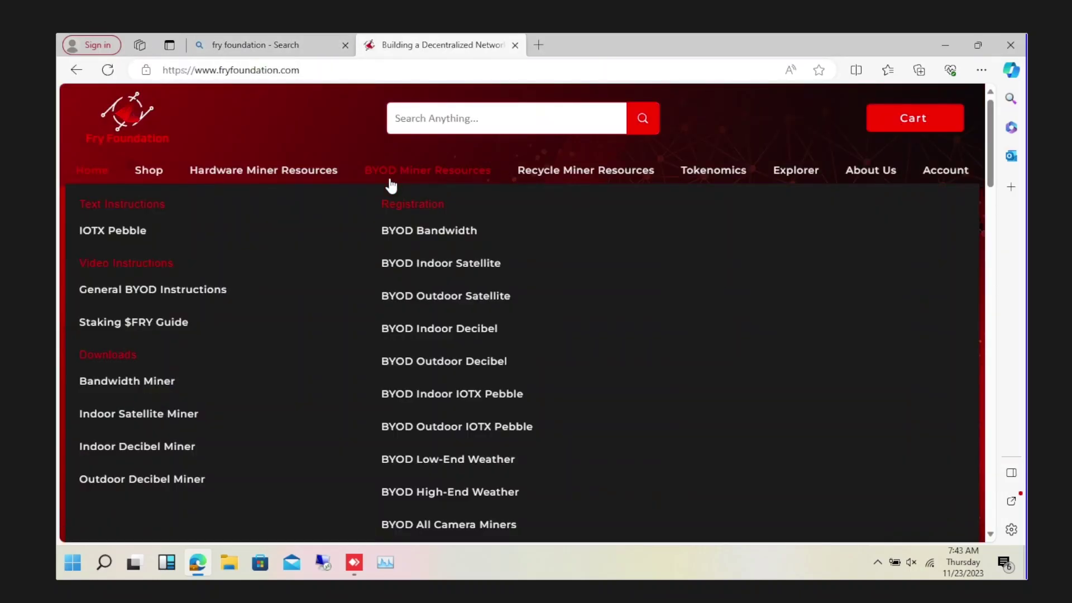
pyautogui.click(167, 383)
pyautogui.scroll(-4, 557, 401)
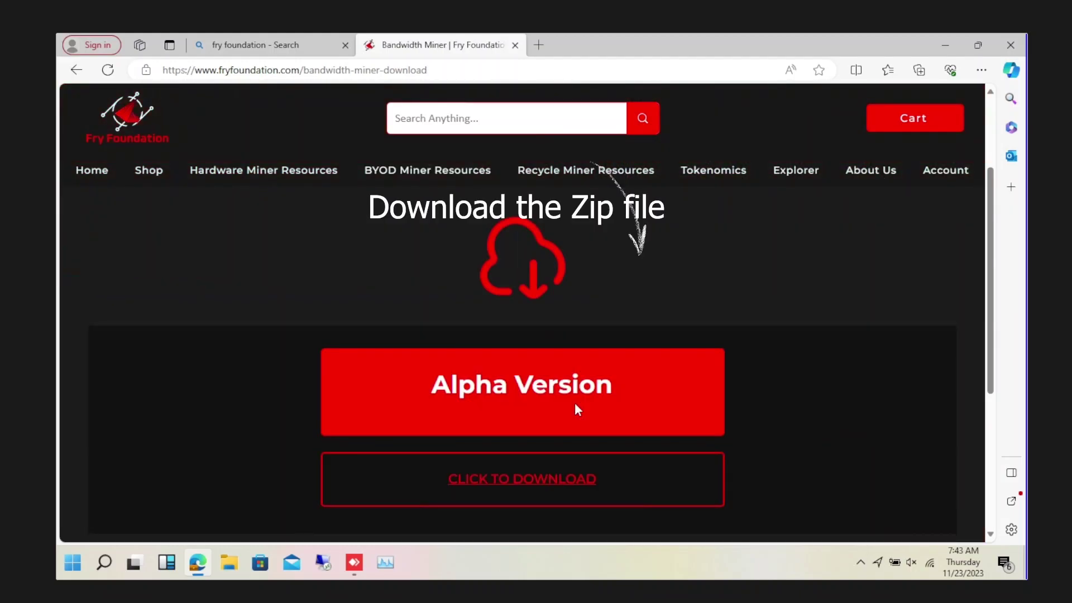
pyautogui.click(510, 350)
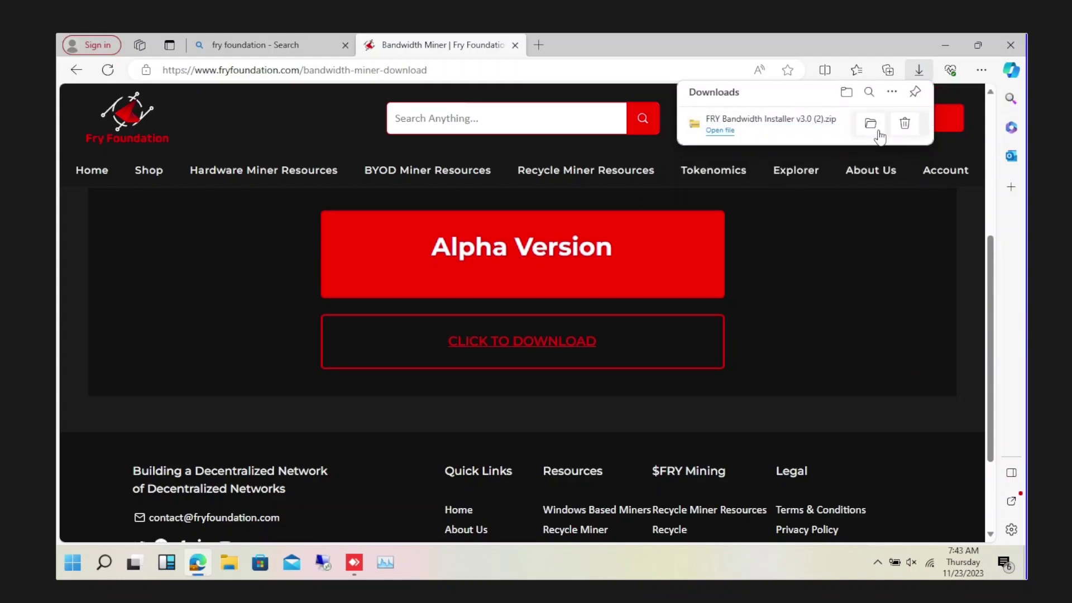
# Extract the downloaded FRY Bandwidth Installer v3.0 (2).zip into the Desktop's Fry Installer folder, replacing the existing files
pyautogui.click(871, 123)
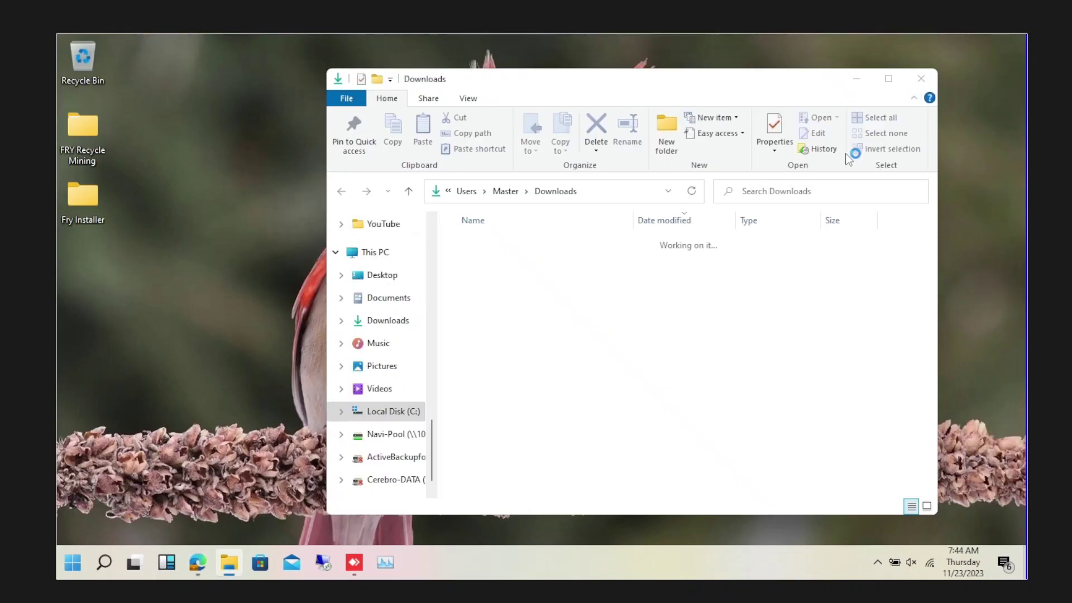
pyautogui.rightClick(533, 265)
pyautogui.click(577, 290)
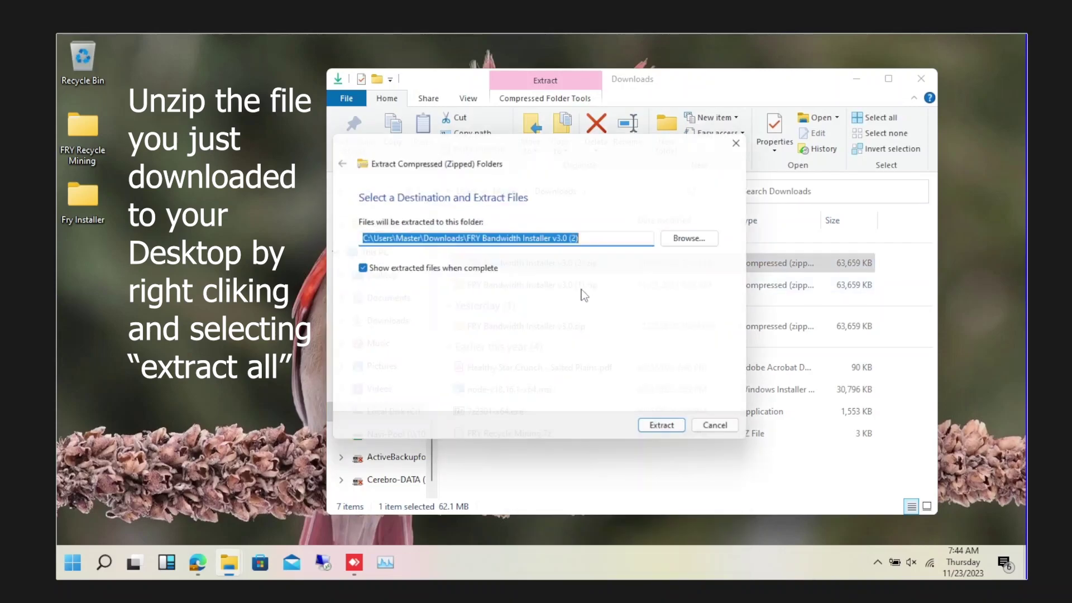
pyautogui.click(698, 237)
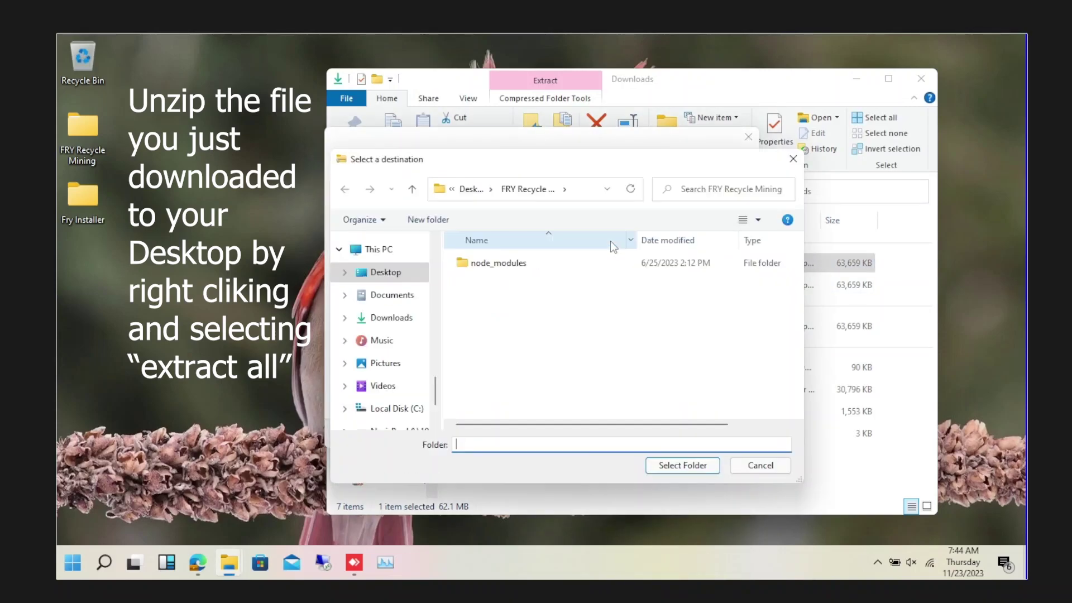
pyautogui.click(410, 271)
pyautogui.doubleClick(477, 274)
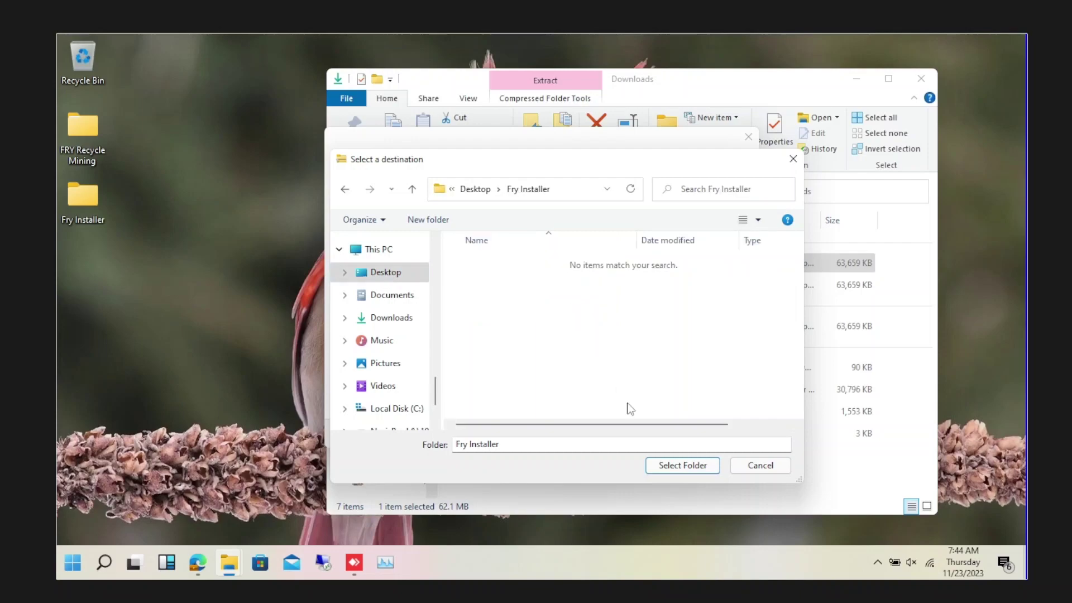
pyautogui.click(664, 467)
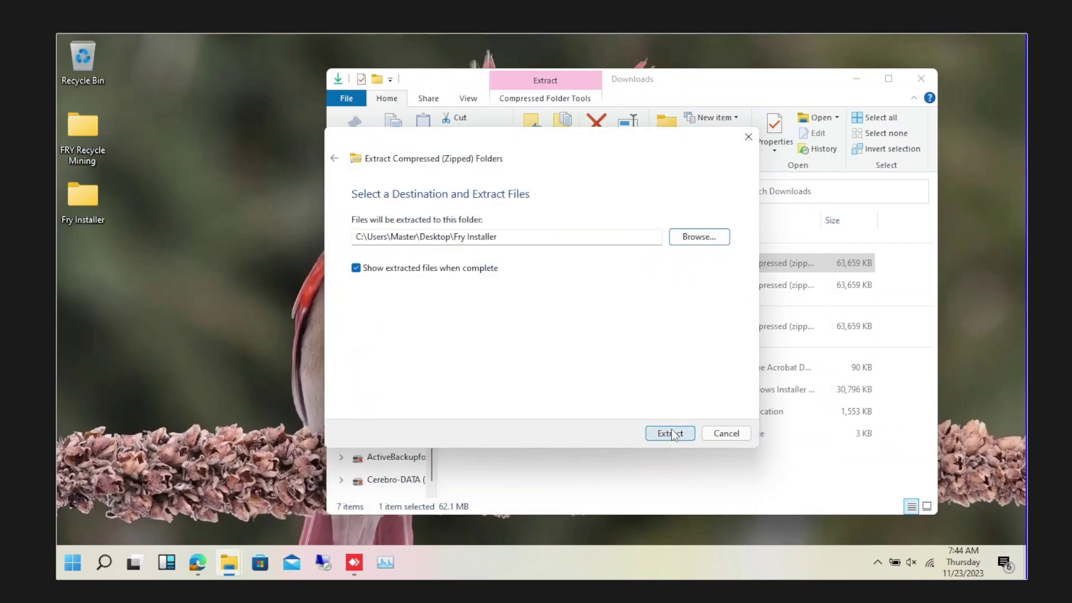
pyautogui.click(670, 434)
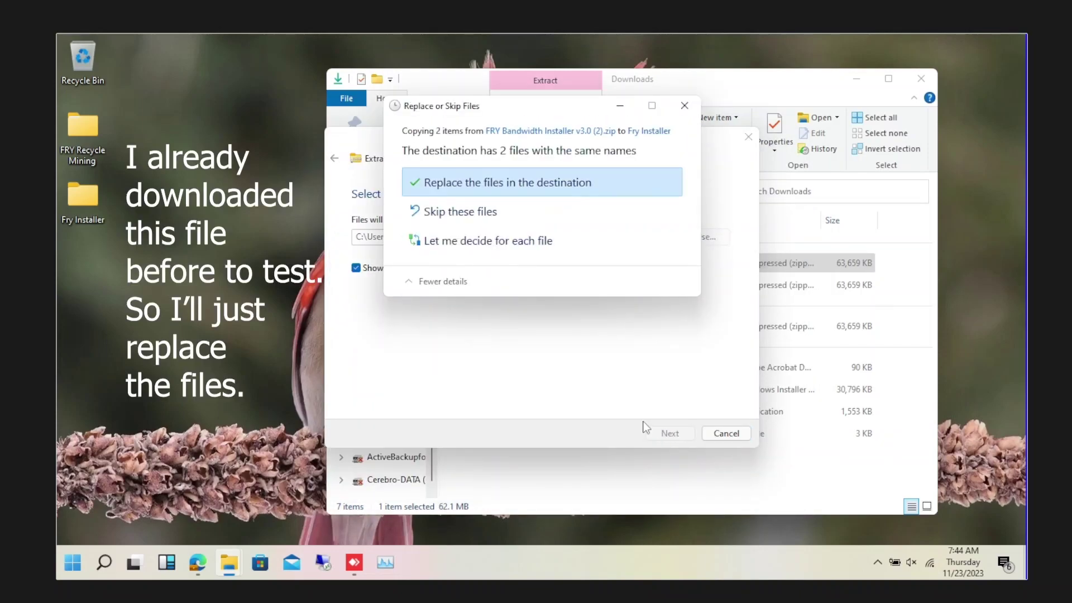
pyautogui.click(525, 187)
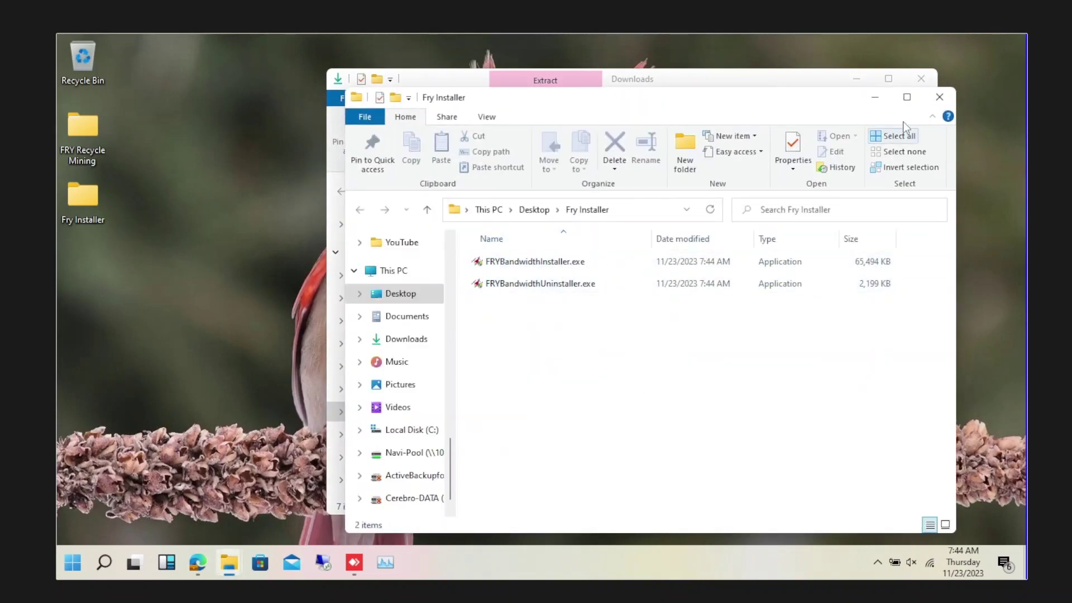
# Close the Downloads folder and try to run FRYBandwidthInstaller.exe, allowing it despite the security warnings
pyautogui.click(921, 78)
pyautogui.click(528, 262)
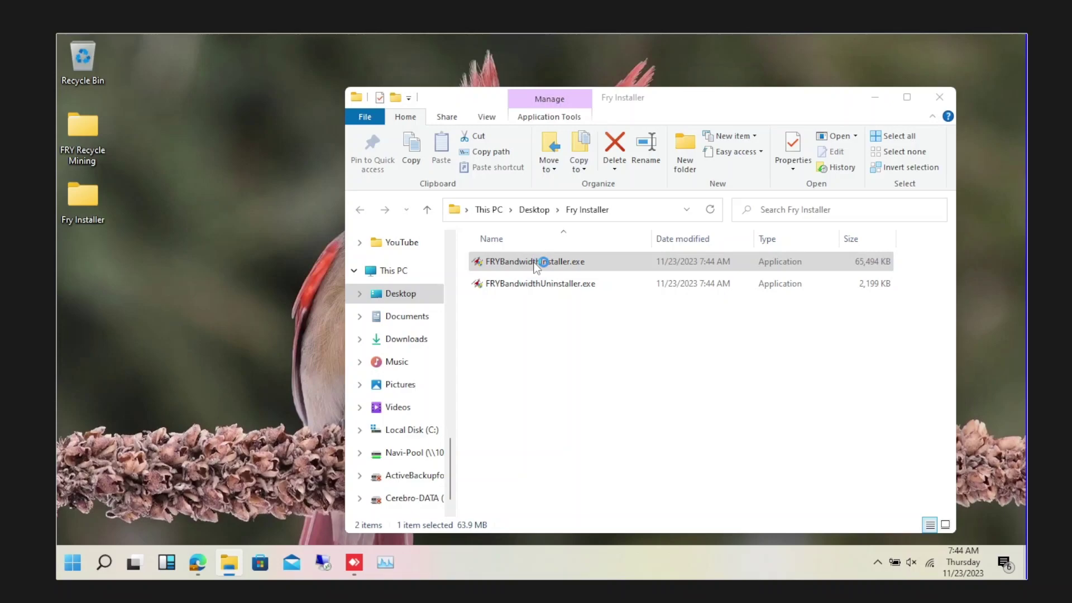
pyautogui.click(386, 194)
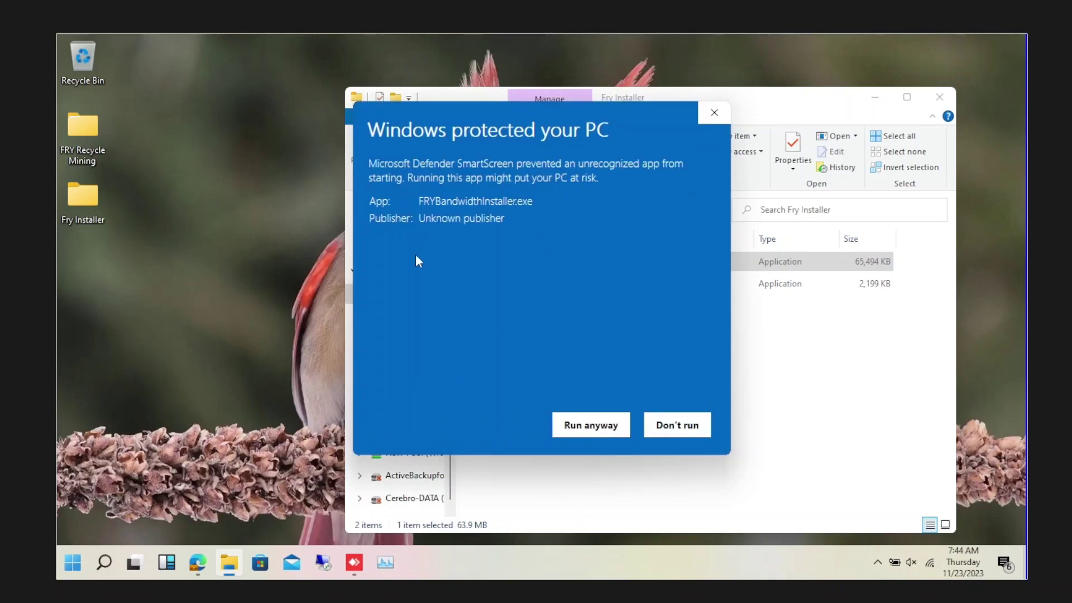
pyautogui.click(570, 423)
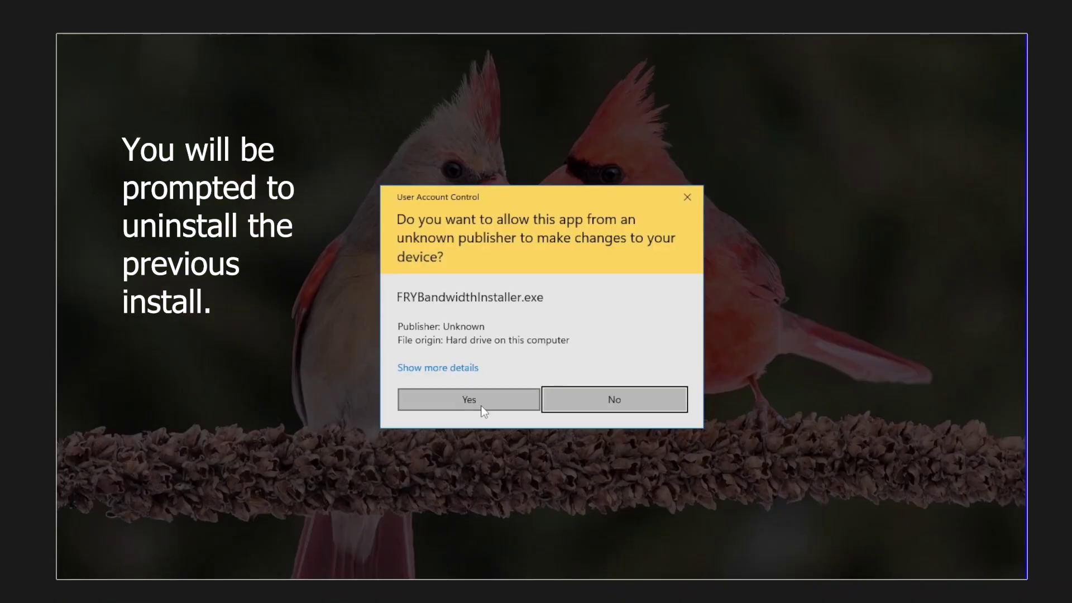
pyautogui.click(482, 409)
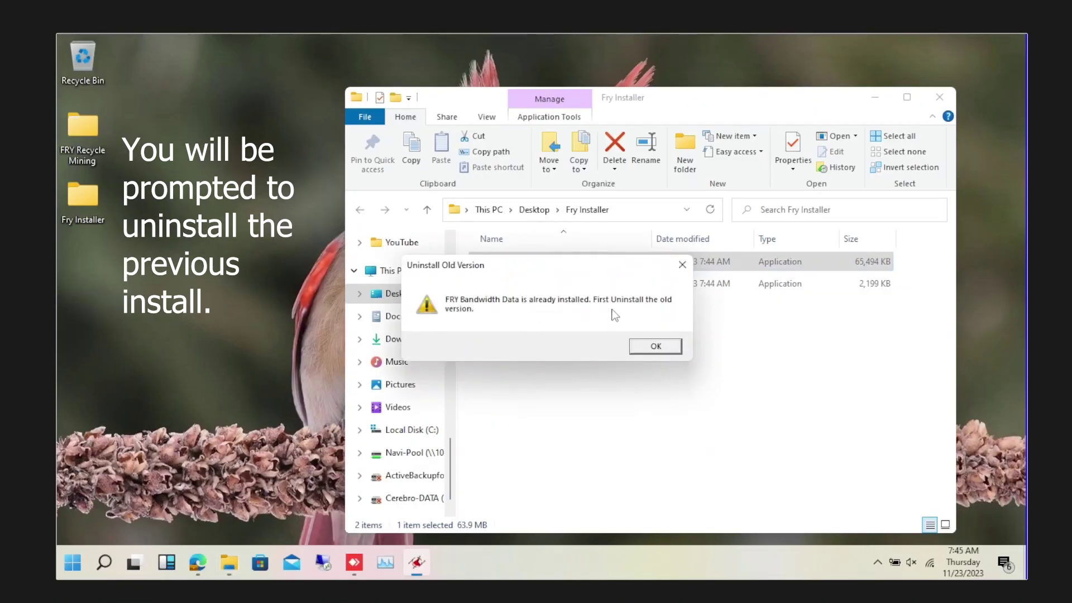
pyautogui.click(656, 346)
# Run FRYBandwidthUninstaller.exe despite the SmartScreen warning and complete the uninstallation wizard
pyautogui.doubleClick(535, 285)
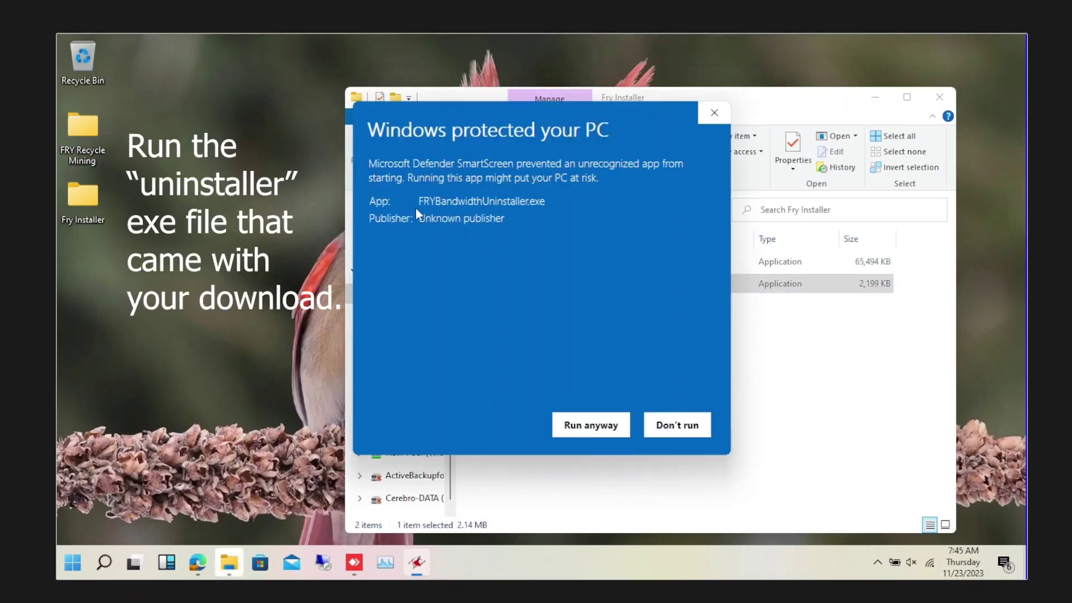
pyautogui.click(609, 420)
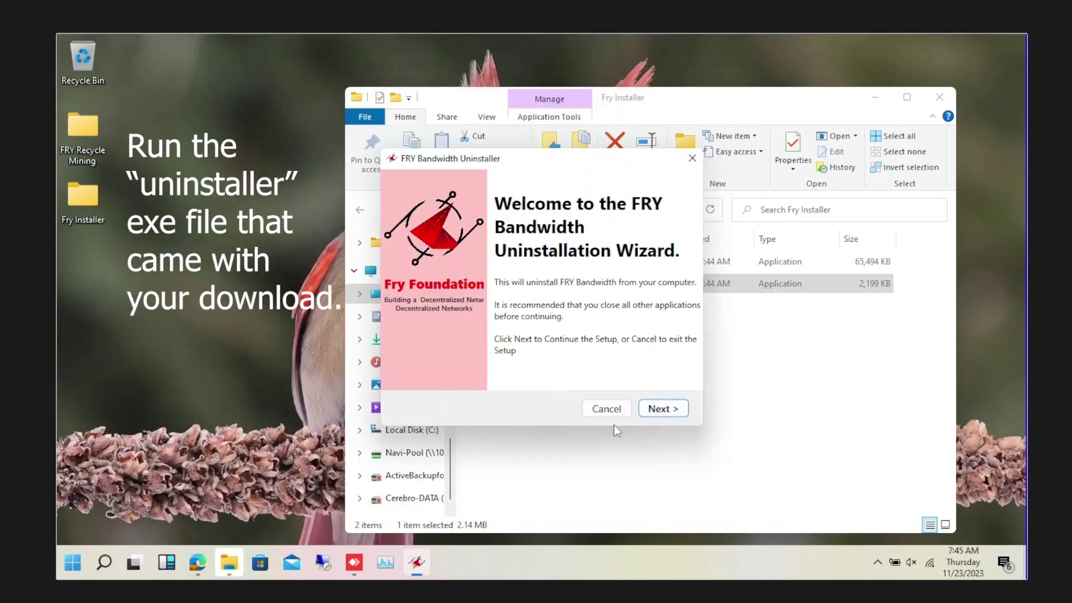
pyautogui.click(672, 411)
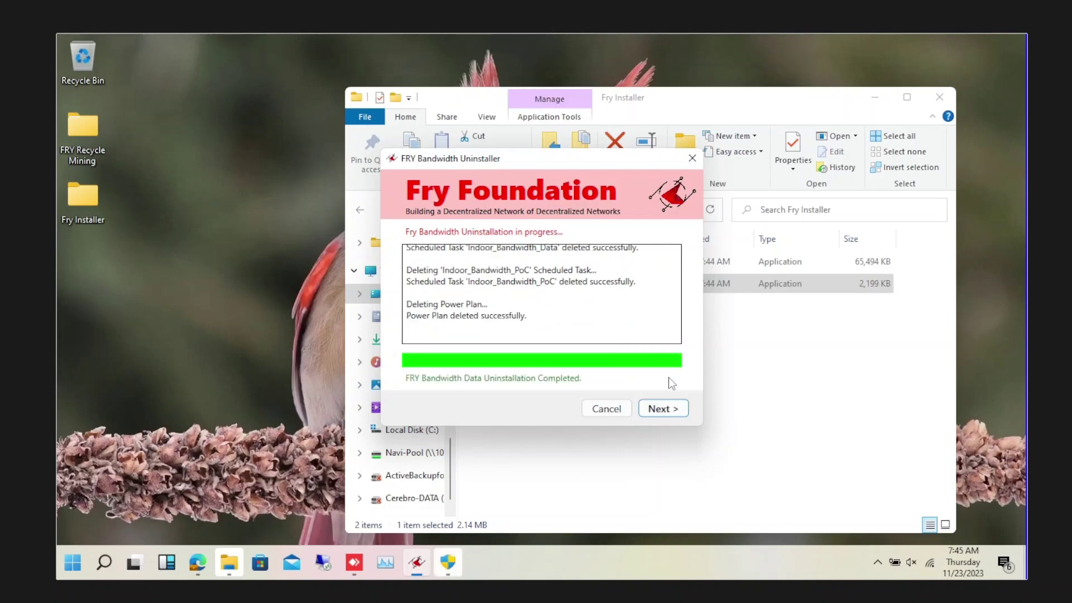
pyautogui.click(651, 413)
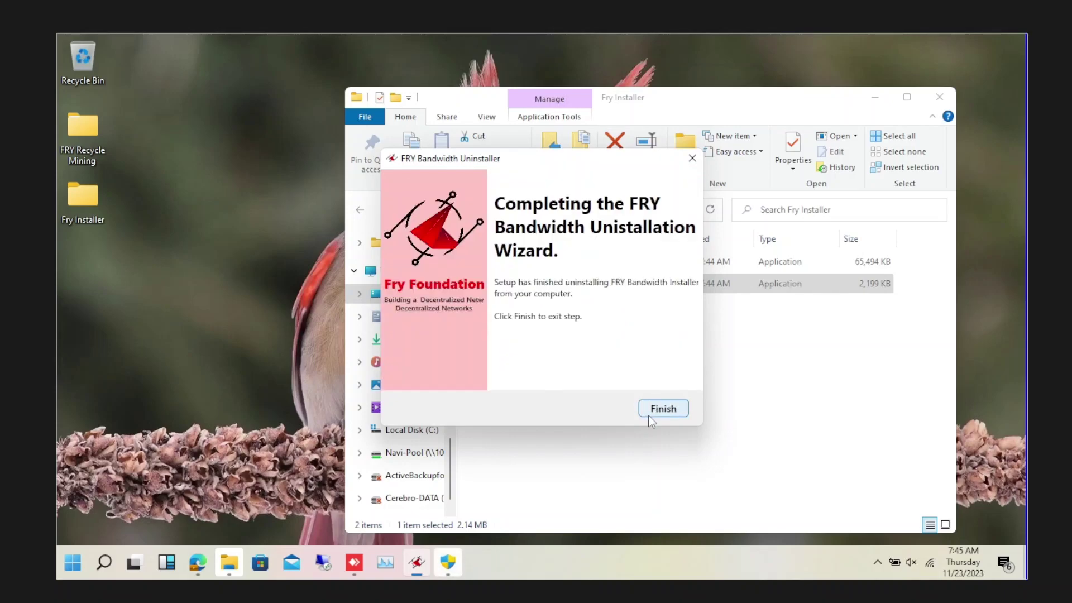
pyautogui.click(651, 413)
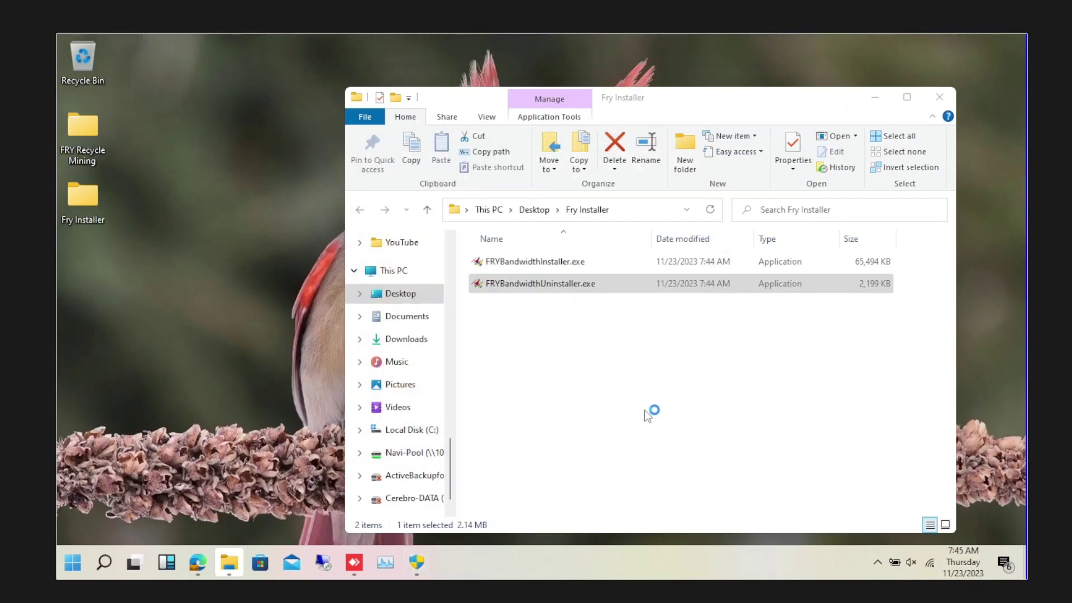
# Approve the pending permission request and go through the FRY Bandwidth uninstallation wizard a second time
pyautogui.click(417, 558)
pyautogui.click(474, 404)
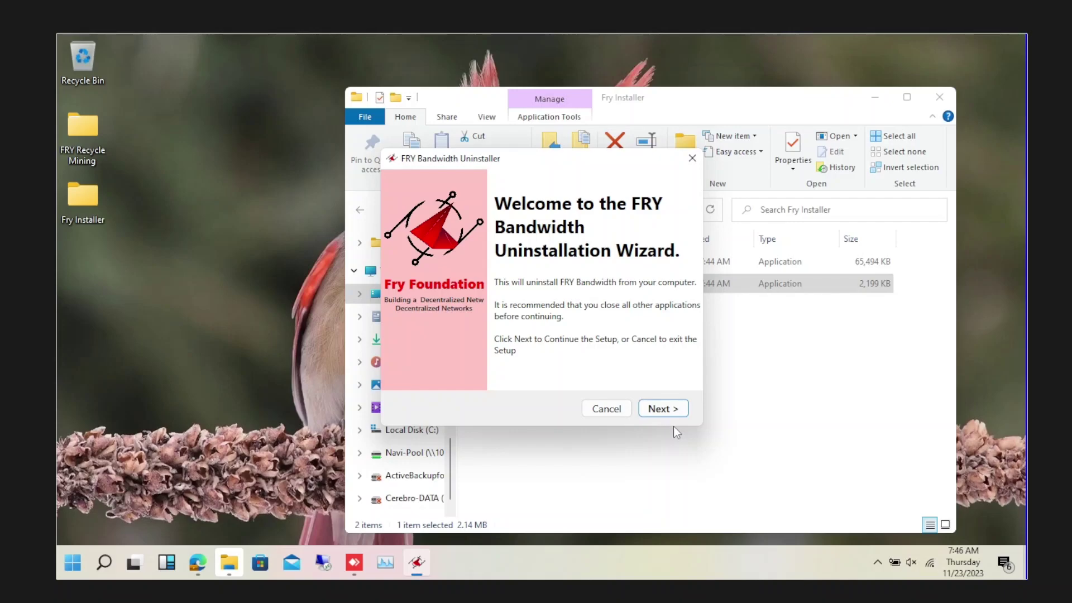
pyautogui.click(673, 408)
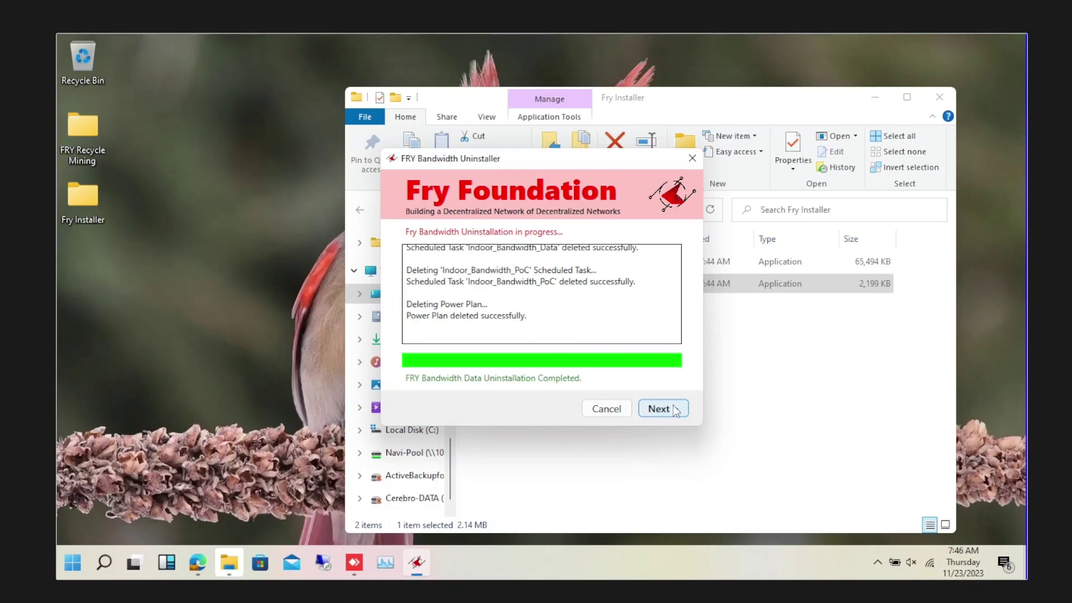
pyautogui.click(675, 409)
pyautogui.click(672, 405)
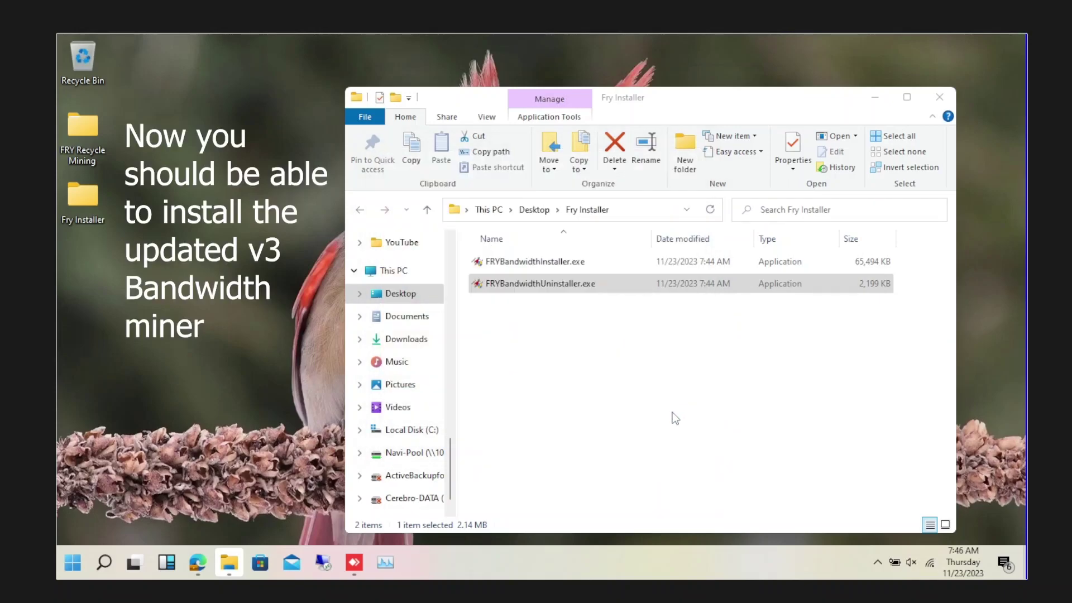
# Run FRYBandwidthInstaller.exe, allow it to change the device, and start the FRY Bandwidth Data installation
pyautogui.doubleClick(529, 266)
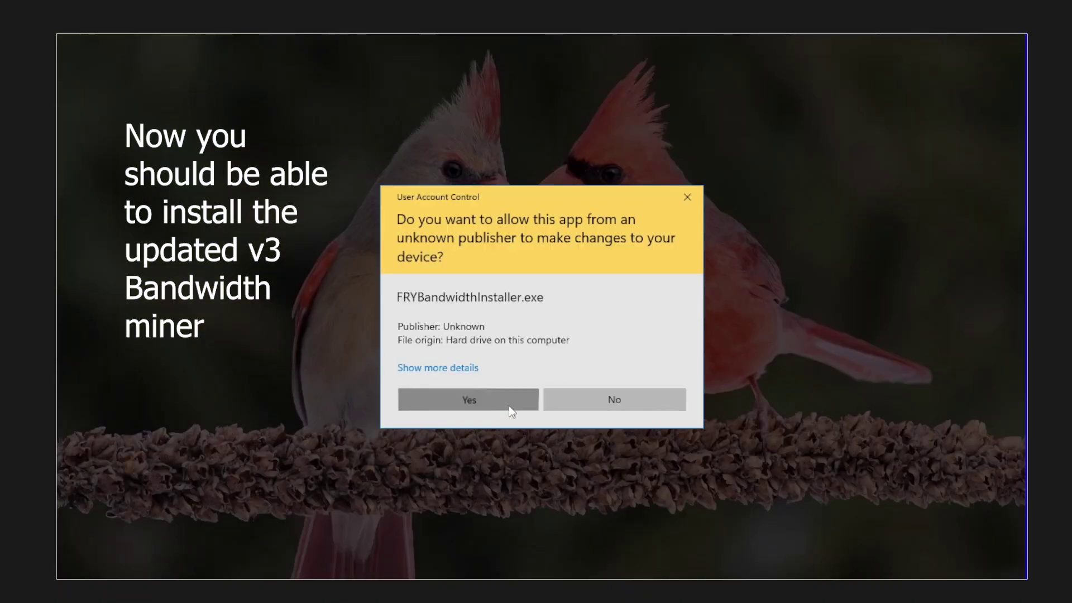
pyautogui.click(509, 407)
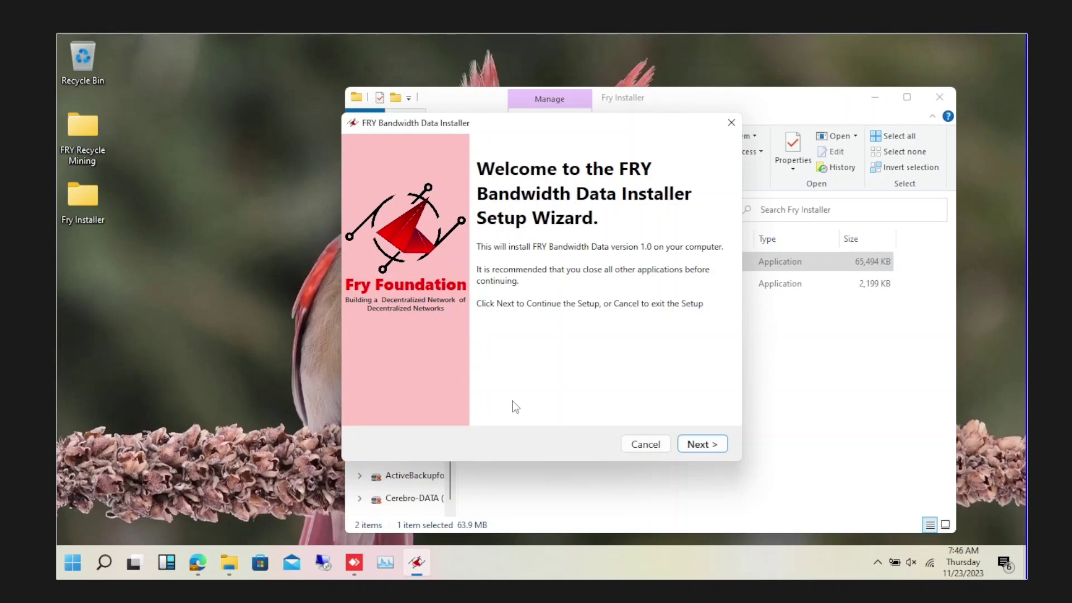
pyautogui.click(715, 444)
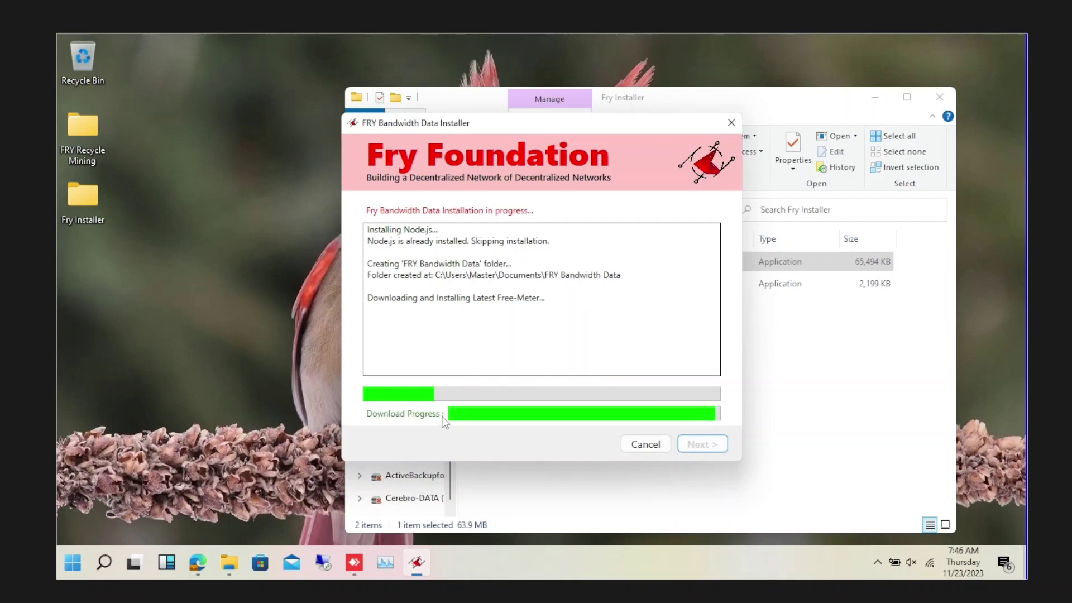
pyautogui.press('Return')
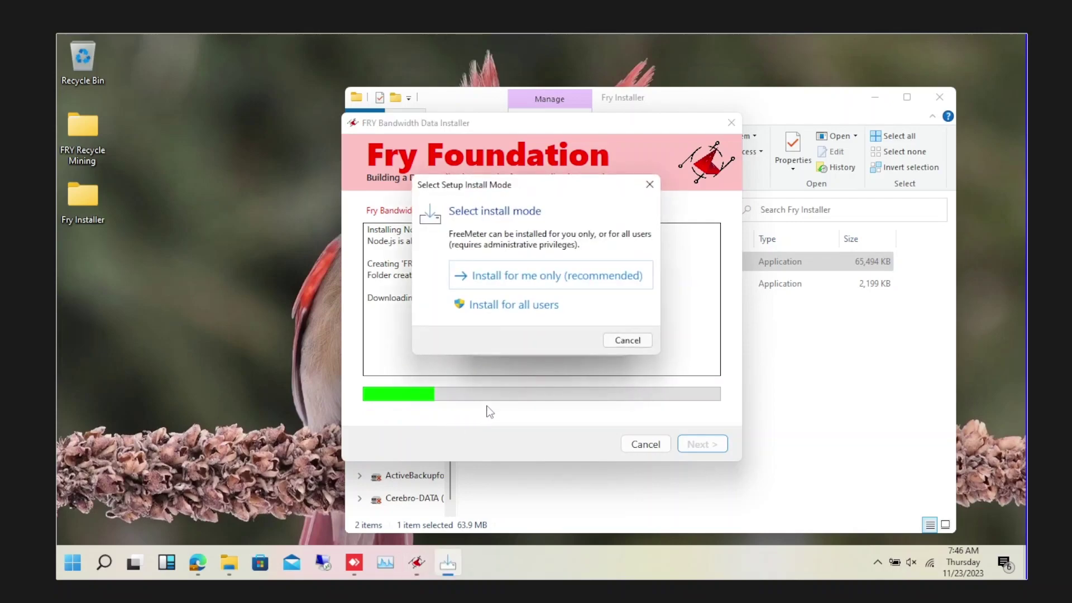
# Choose to install FreeMeter for the current user only and proceed to its license agreement
pyautogui.click(537, 285)
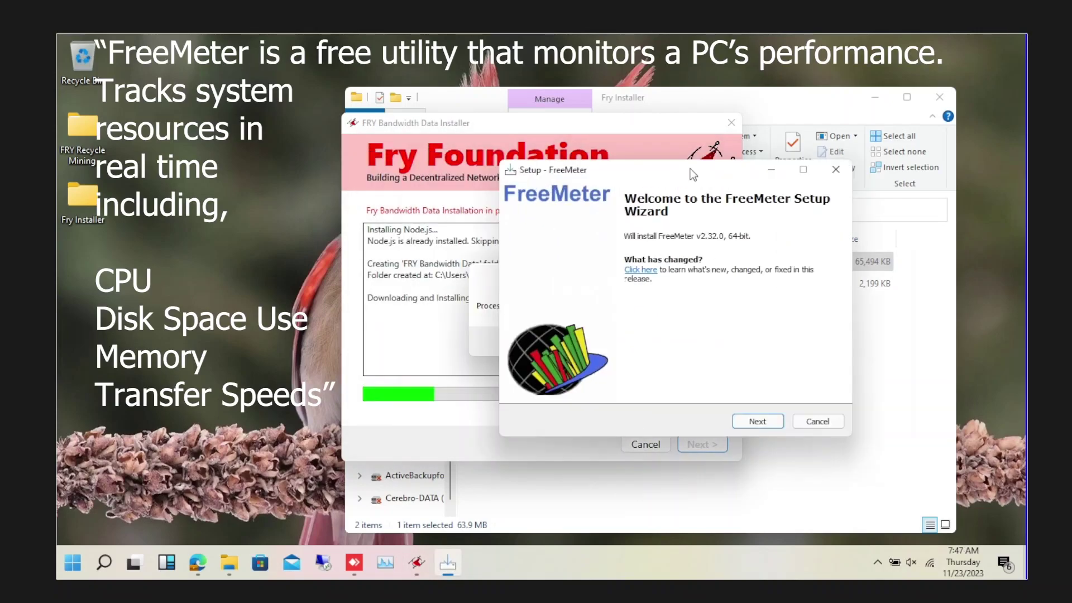
pyautogui.click(595, 342)
pyautogui.click(599, 339)
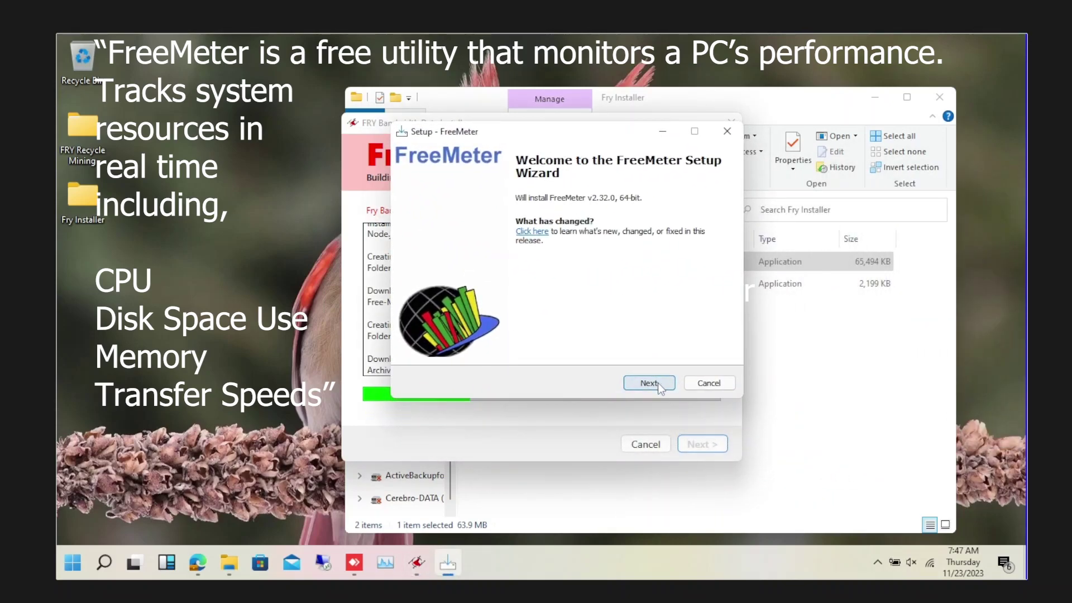
pyautogui.click(660, 386)
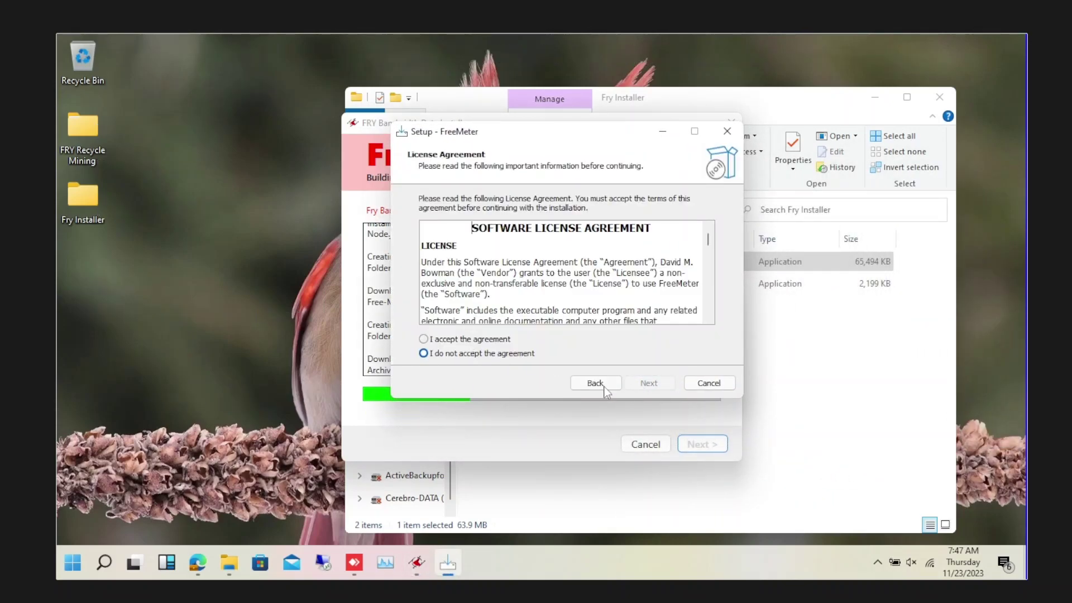
# Return to the FreeMeter welcome page, open its version 2.32 release changes page in the browser, then put the browser away
pyautogui.click(618, 387)
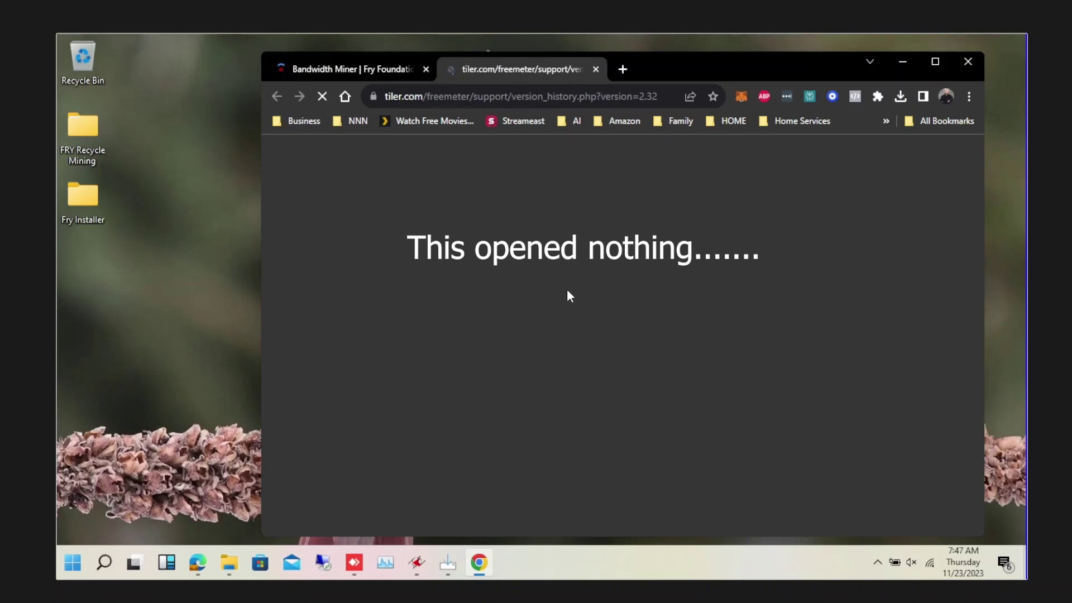
pyautogui.click(348, 76)
pyautogui.click(510, 72)
pyautogui.click(471, 92)
pyautogui.press('Return')
pyautogui.click(935, 61)
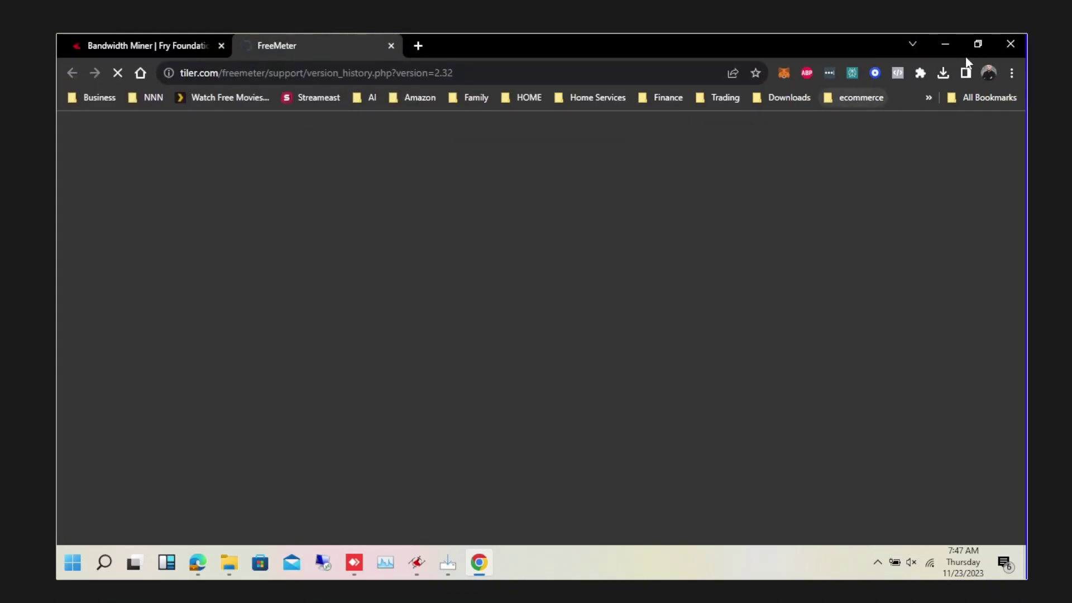
pyautogui.click(974, 48)
pyautogui.click(900, 62)
# Accept the FreeMeter license agreement and install it with automatic start at log-on and no desktop shortcut
pyautogui.click(634, 386)
pyautogui.click(474, 338)
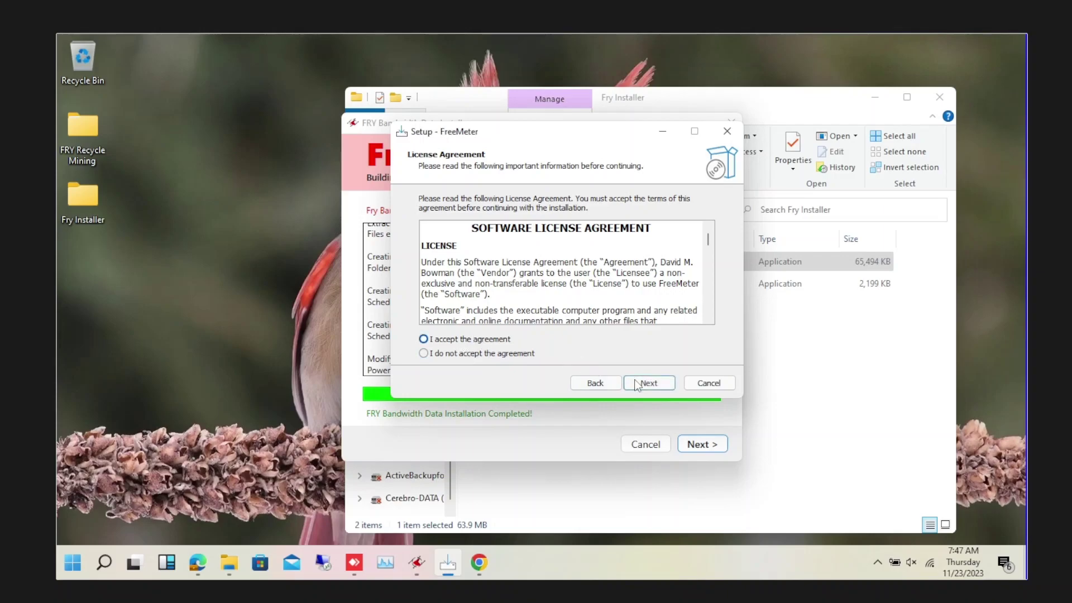
pyautogui.click(649, 383)
pyautogui.click(649, 383)
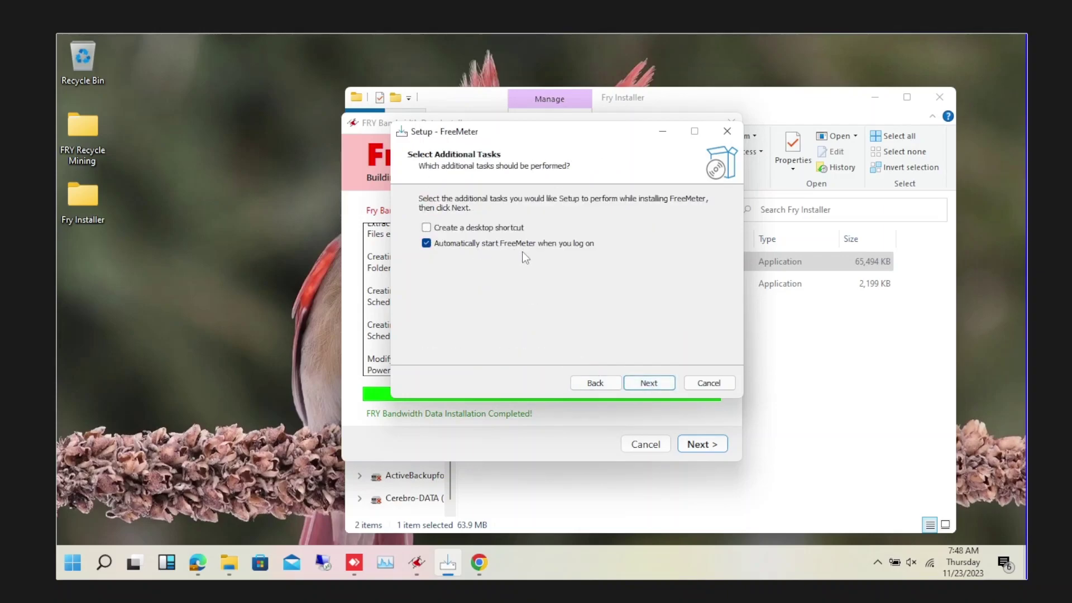
pyautogui.click(649, 383)
pyautogui.click(649, 383)
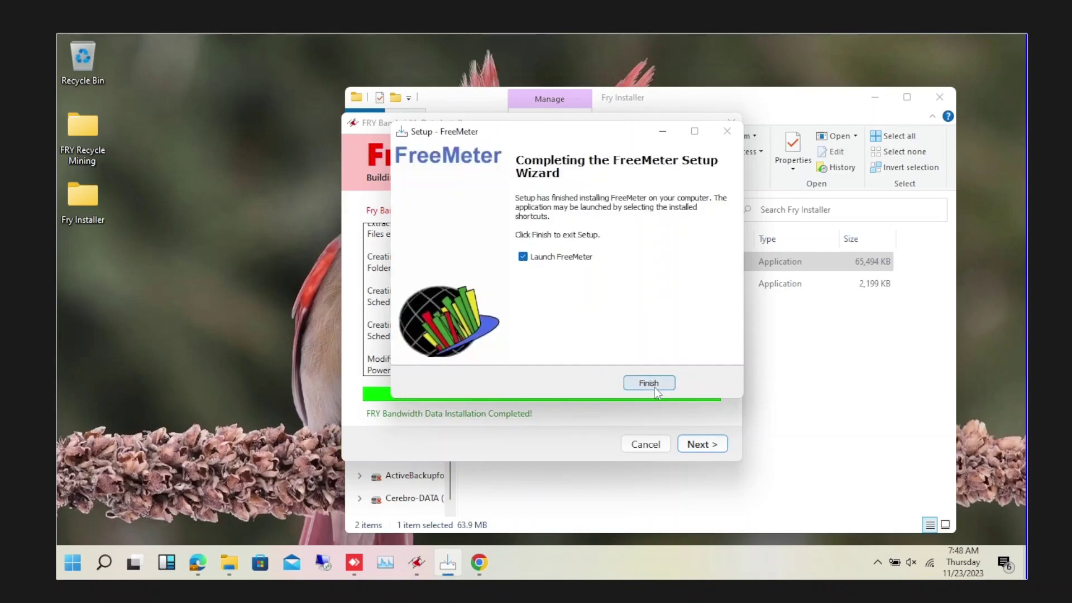
# Finish the FreeMeter setup with the program set to launch, and acknowledge its first-run welcome message
pyautogui.click(631, 385)
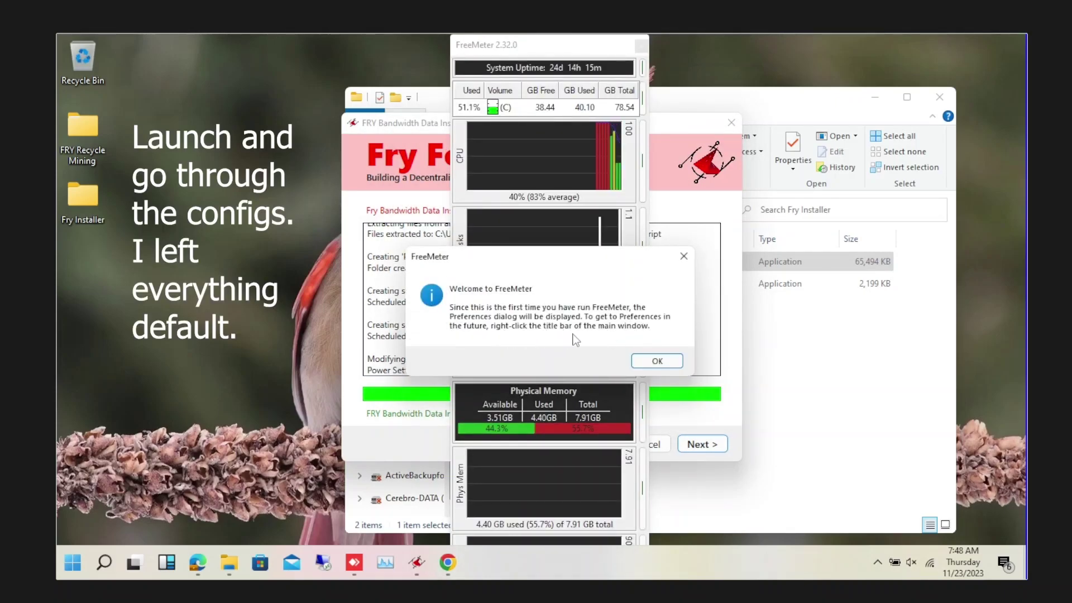
pyautogui.click(658, 362)
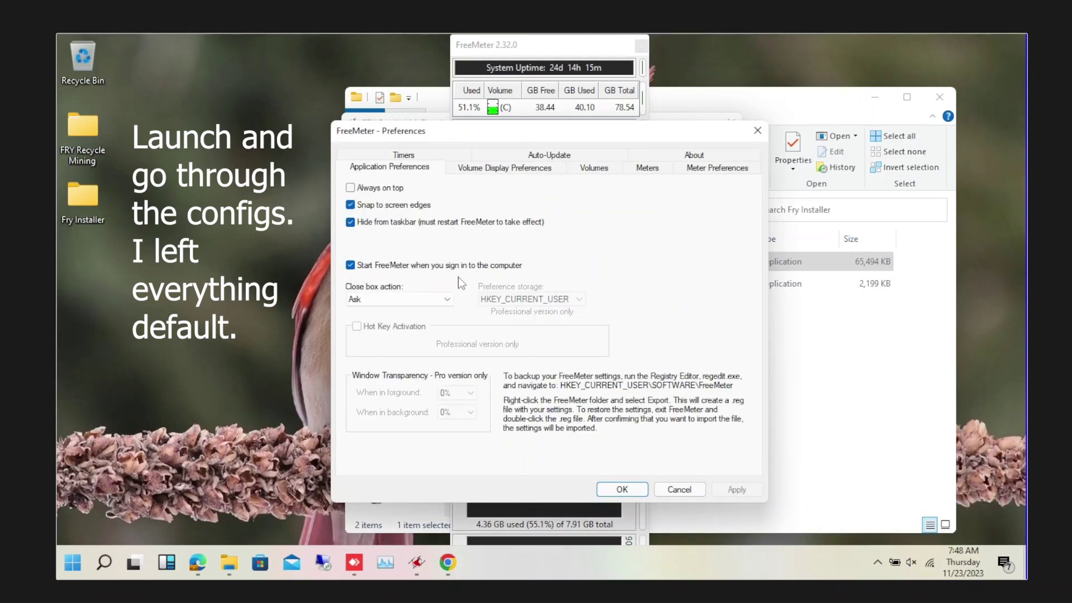
# Review FreeMeter's preferences for close box action, volume display, volumes, meters, meter preferences, timers and auto-update, keeping the defaults
pyautogui.click(445, 300)
pyautogui.click(558, 169)
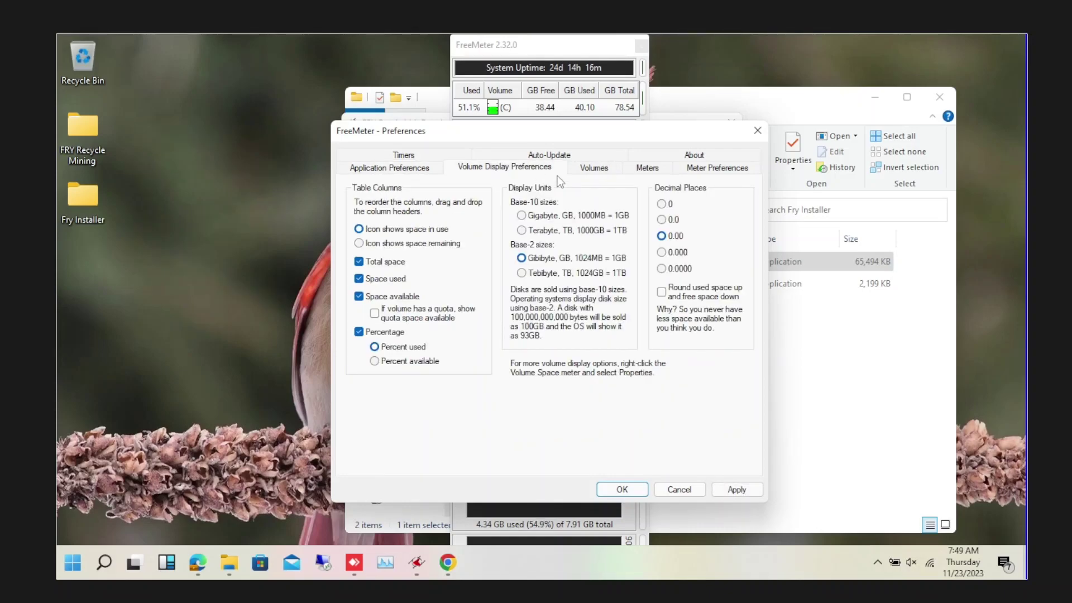
pyautogui.click(593, 171)
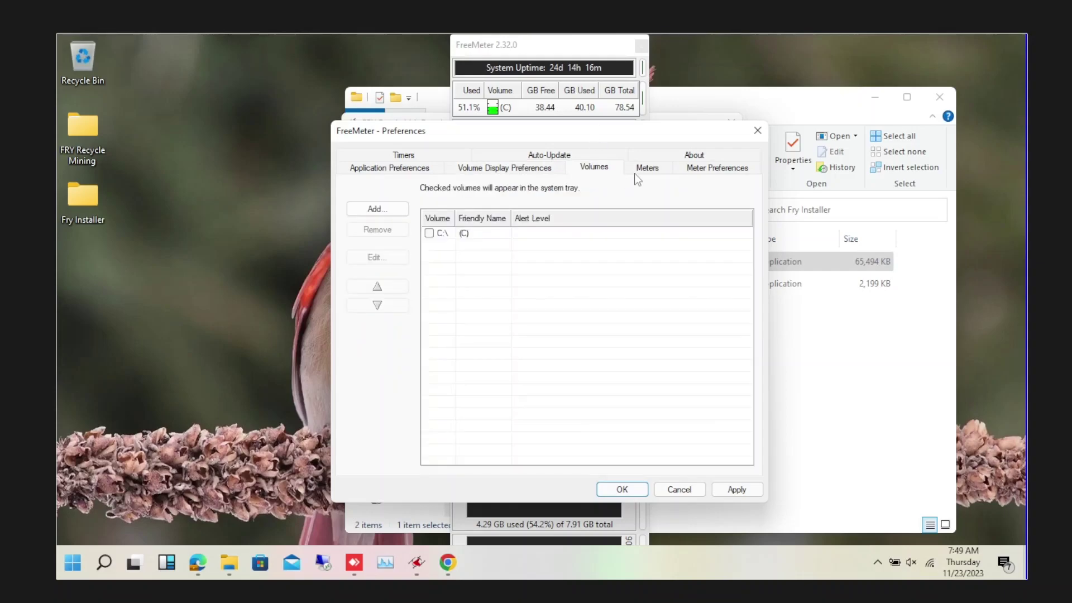
pyautogui.click(651, 172)
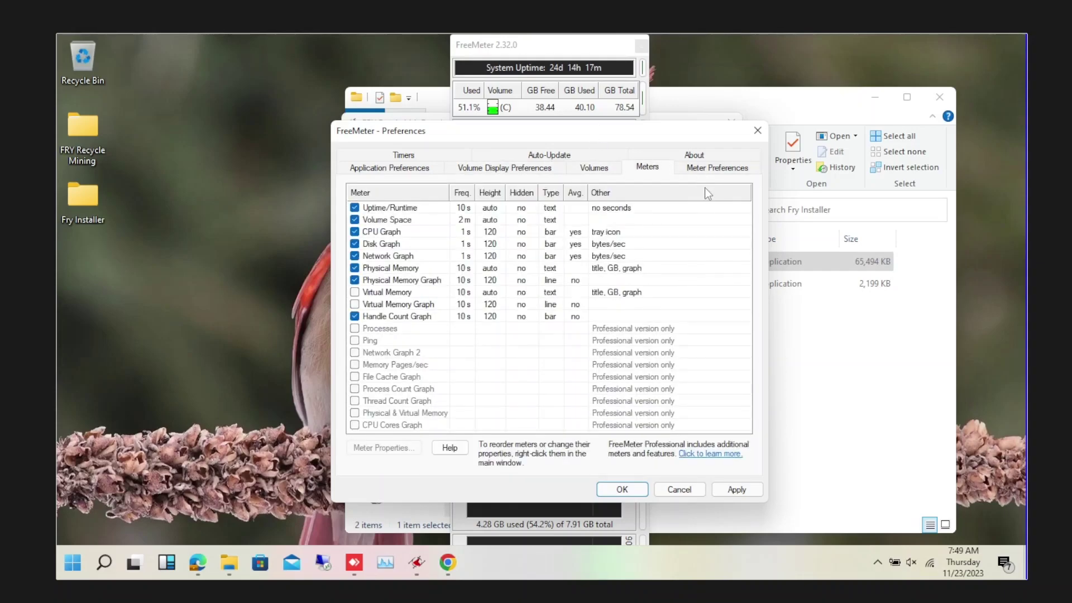
pyautogui.click(708, 168)
pyautogui.click(447, 156)
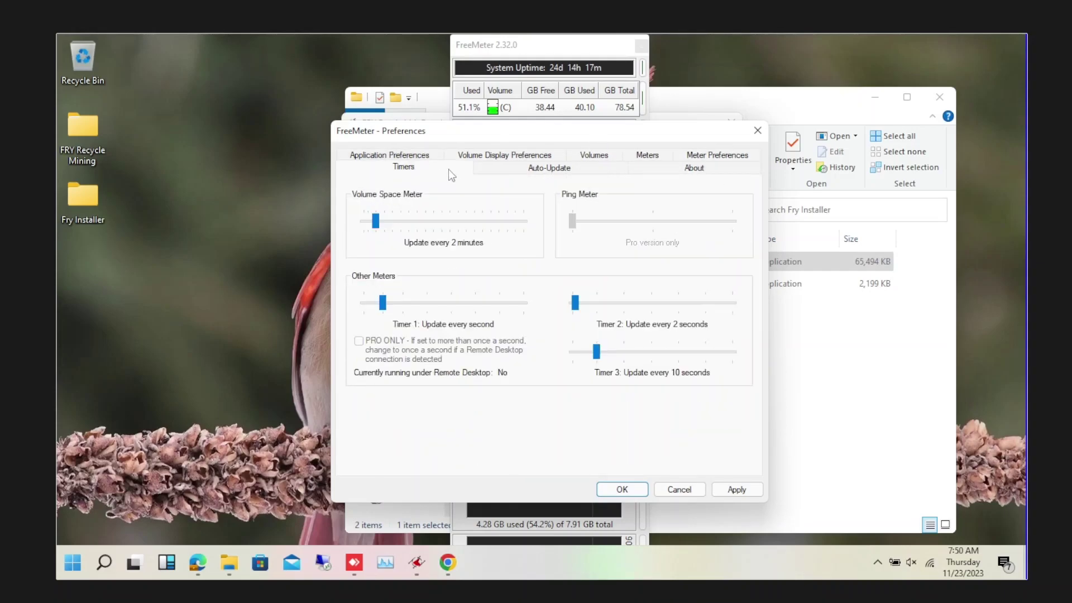
pyautogui.click(549, 167)
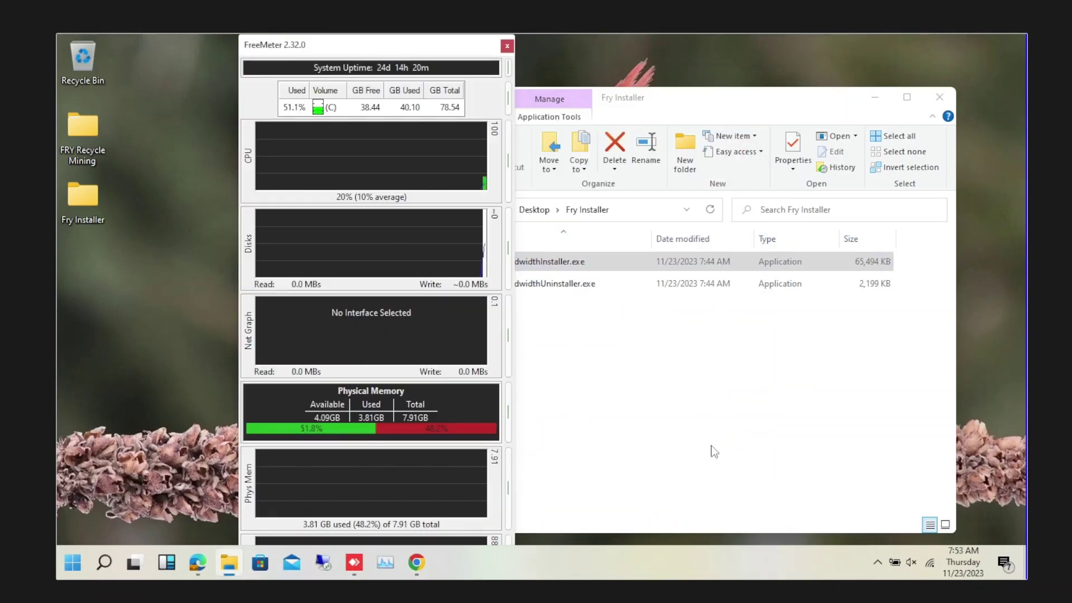
# Close the Fry Installer folder and review FreeMeter's meter preferences, meter list and auto-update settings
pyautogui.click(947, 103)
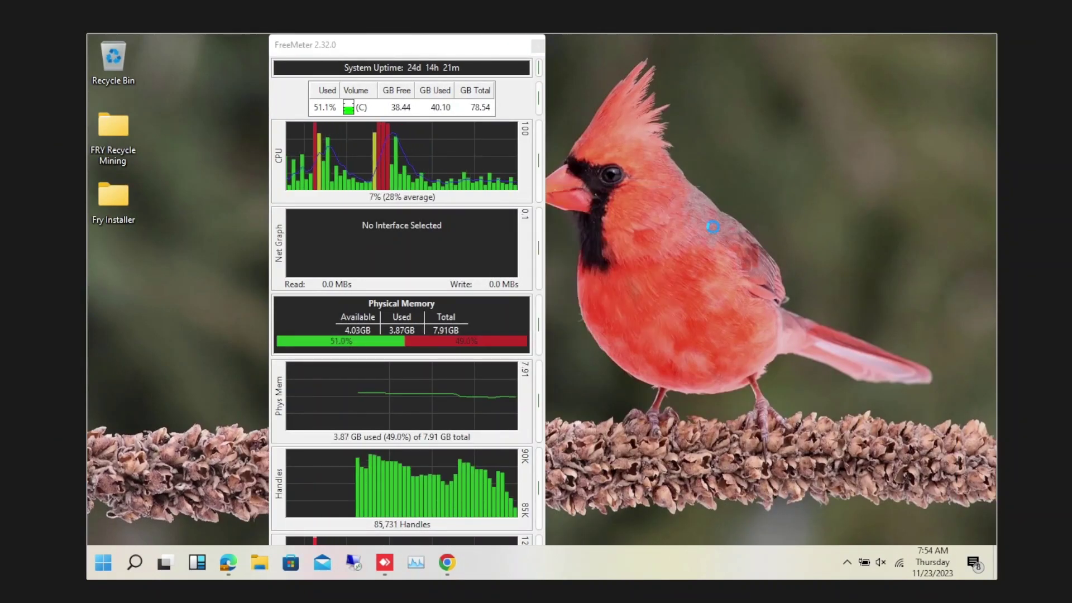
pyautogui.rightClick(357, 240)
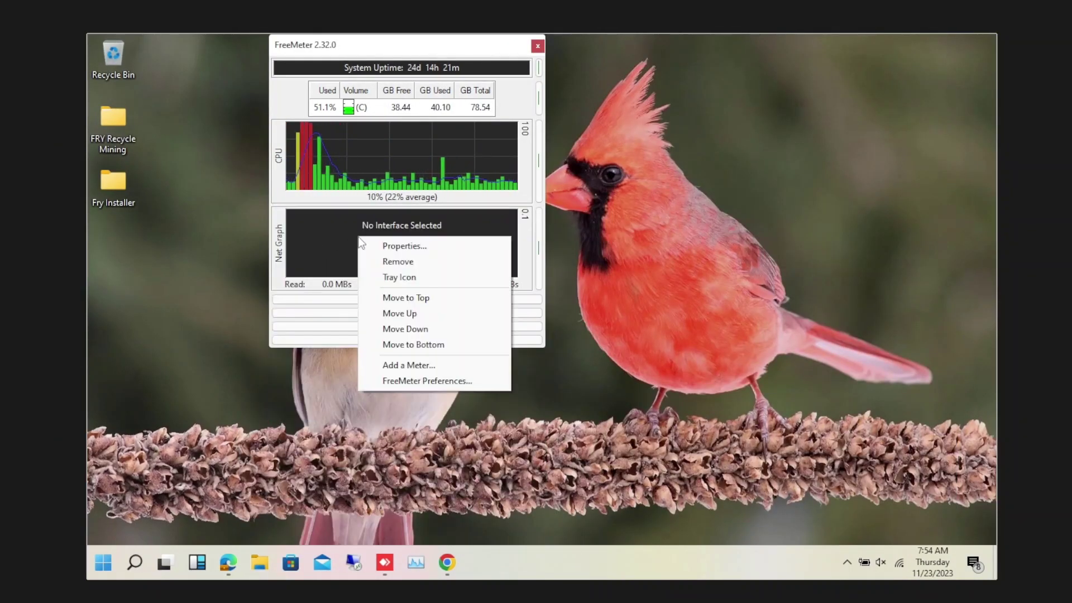
pyautogui.click(441, 378)
pyautogui.click(575, 80)
pyautogui.click(504, 81)
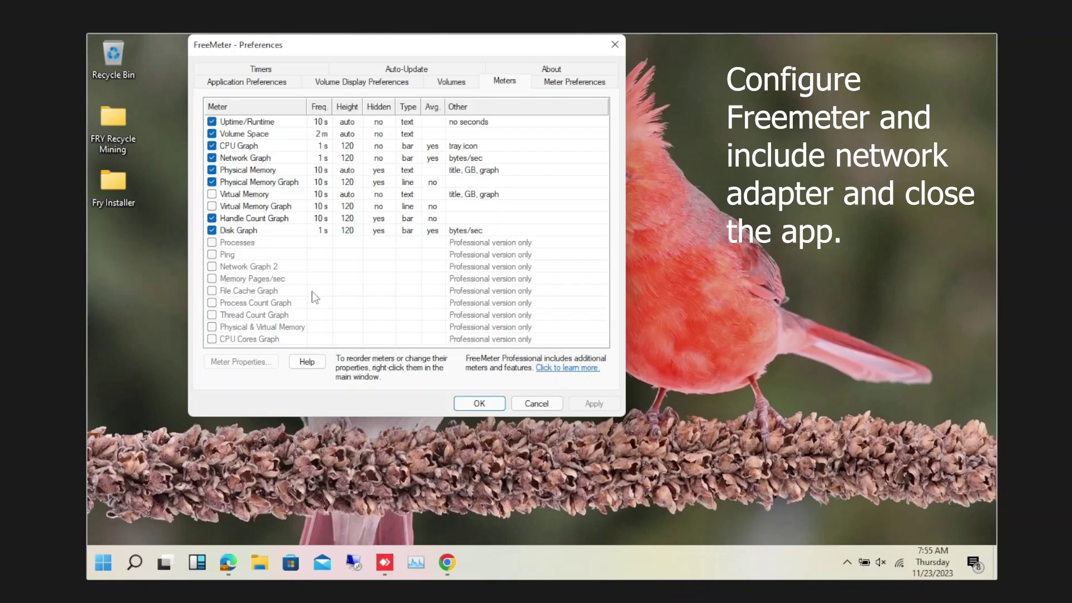
pyautogui.click(429, 70)
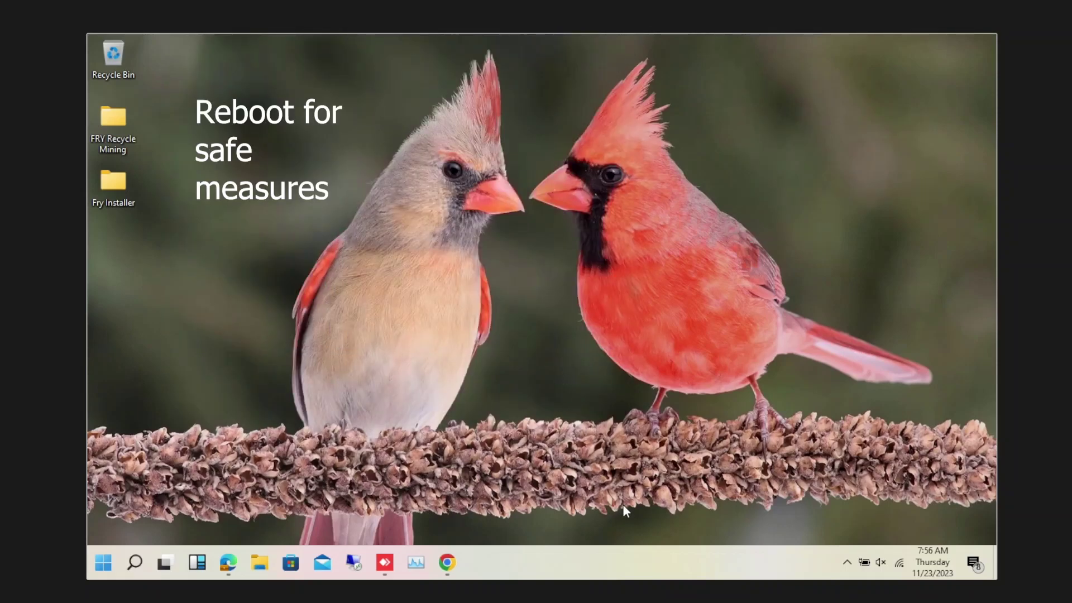
# Restart the computer
pyautogui.click(104, 563)
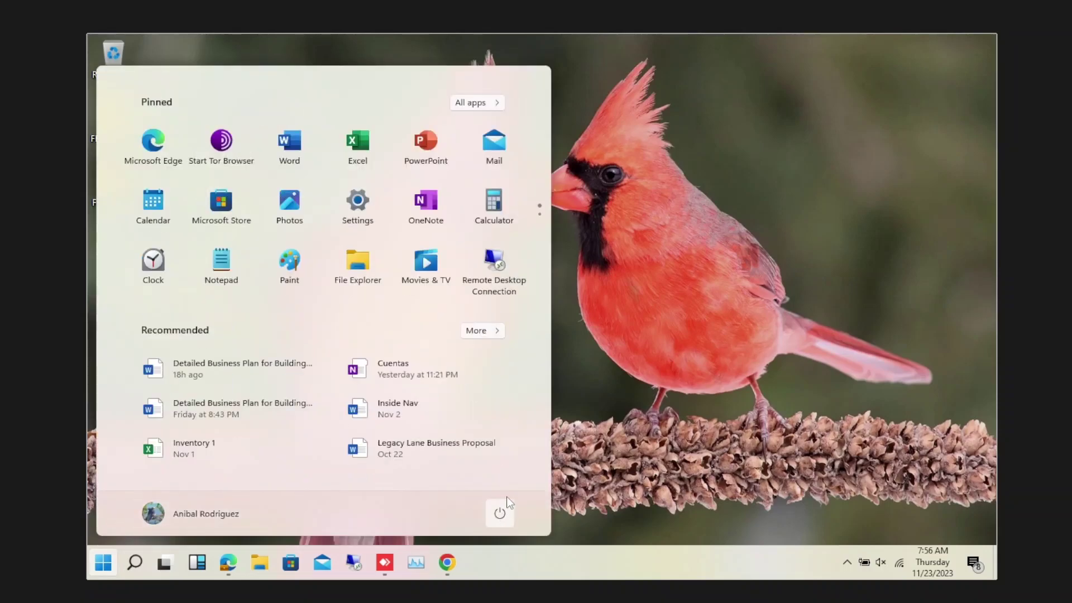